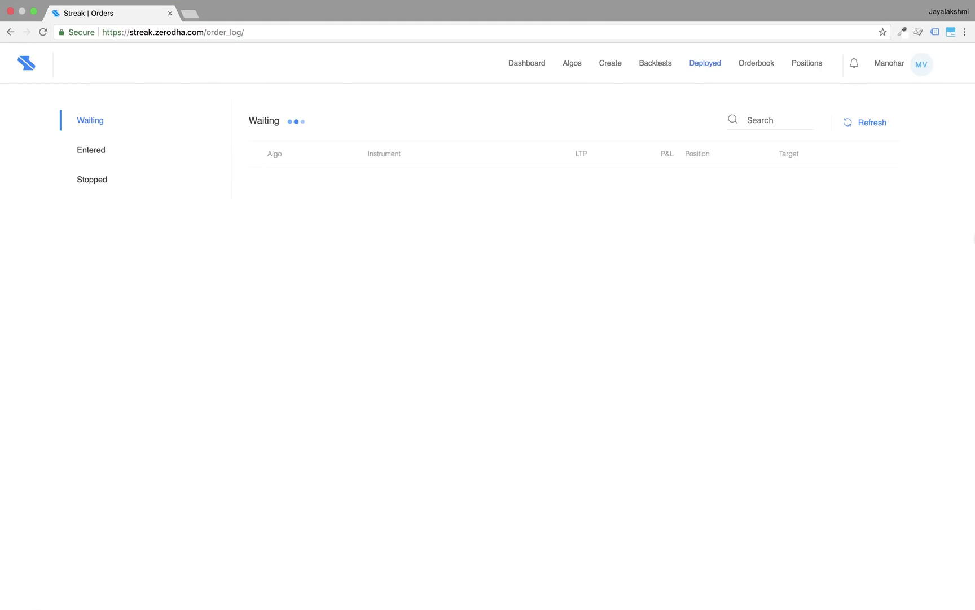
- List the algos with entered positions and refresh them for live prices, P&L and targets
click(96, 150)
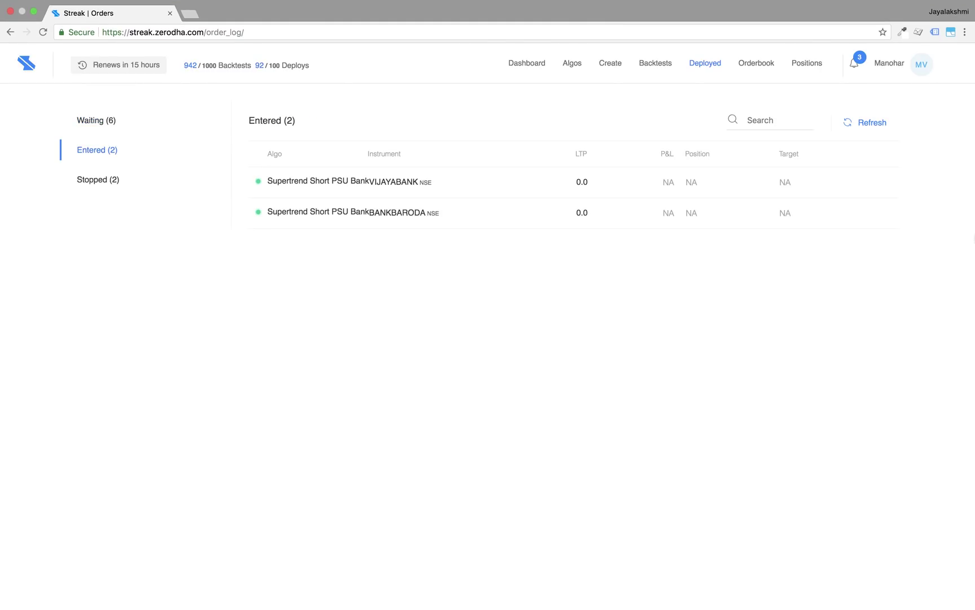
click(708, 71)
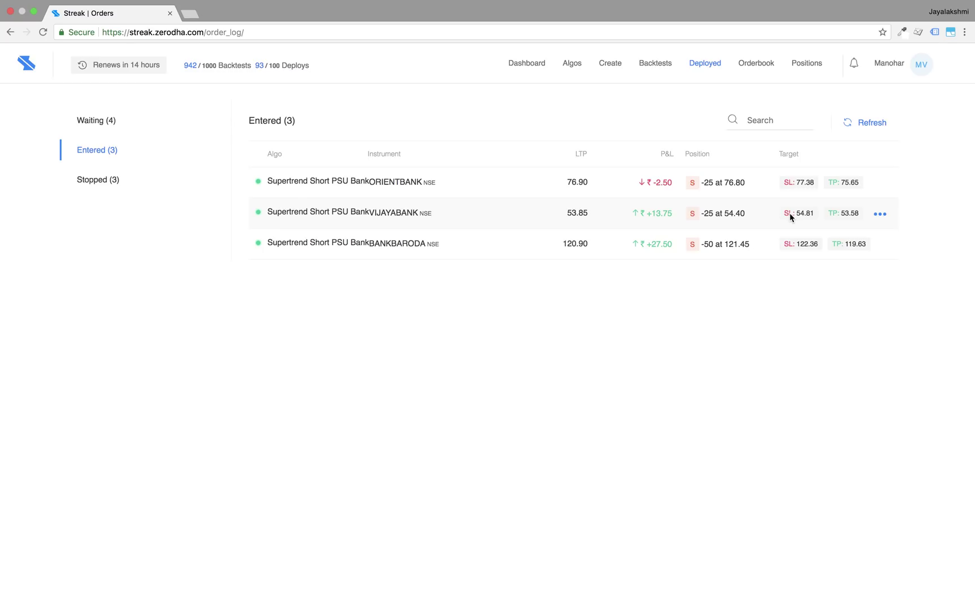
click(705, 64)
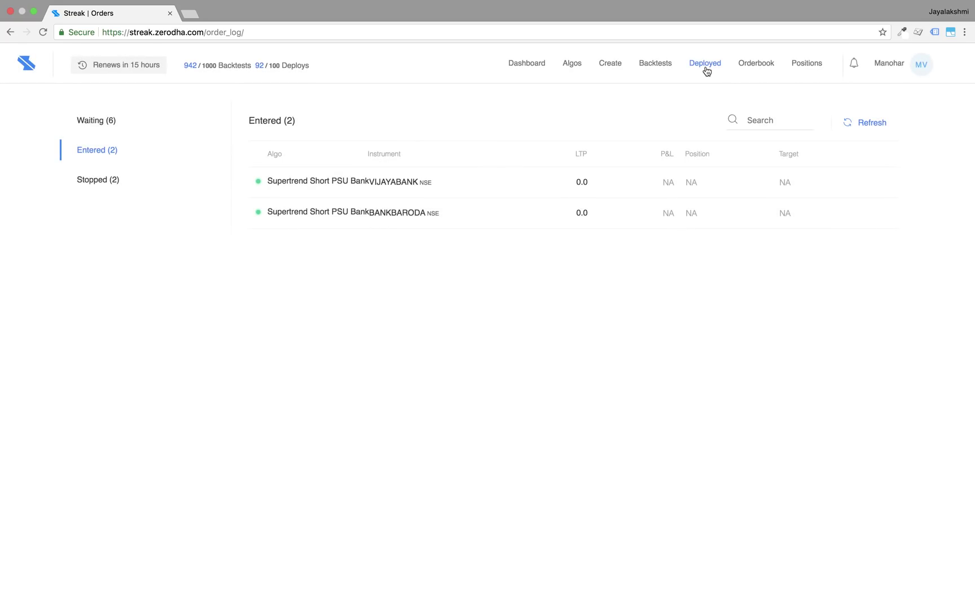
- In the Waiting algos, decline the IDBI expired-alert sell order without selling
click(96, 120)
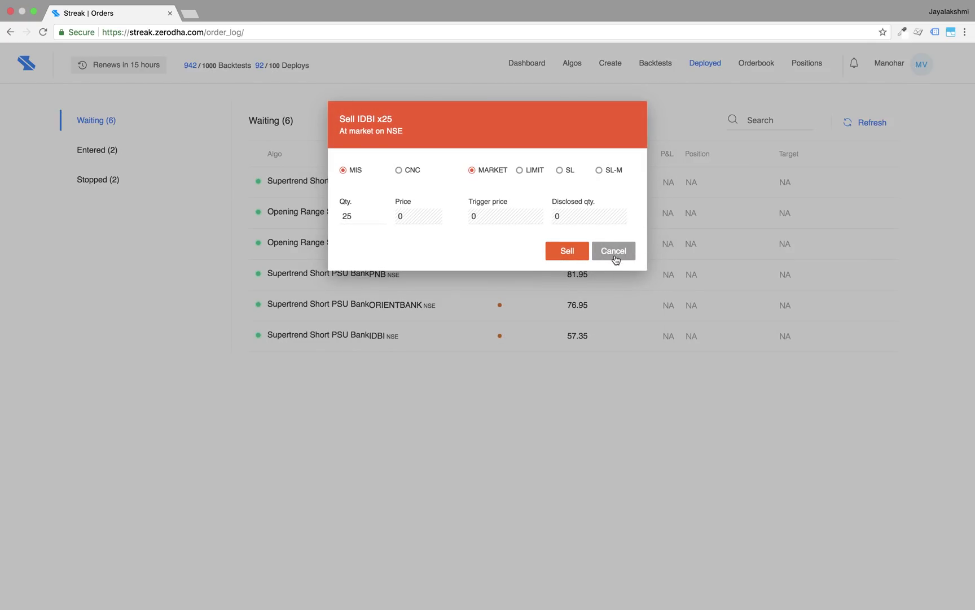
click(615, 259)
click(508, 340)
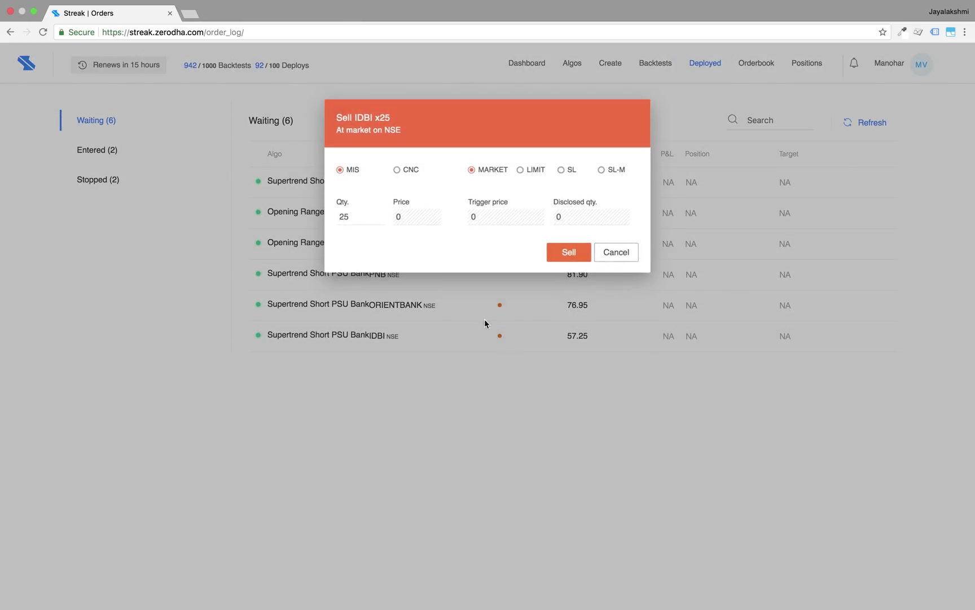
click(842, 345)
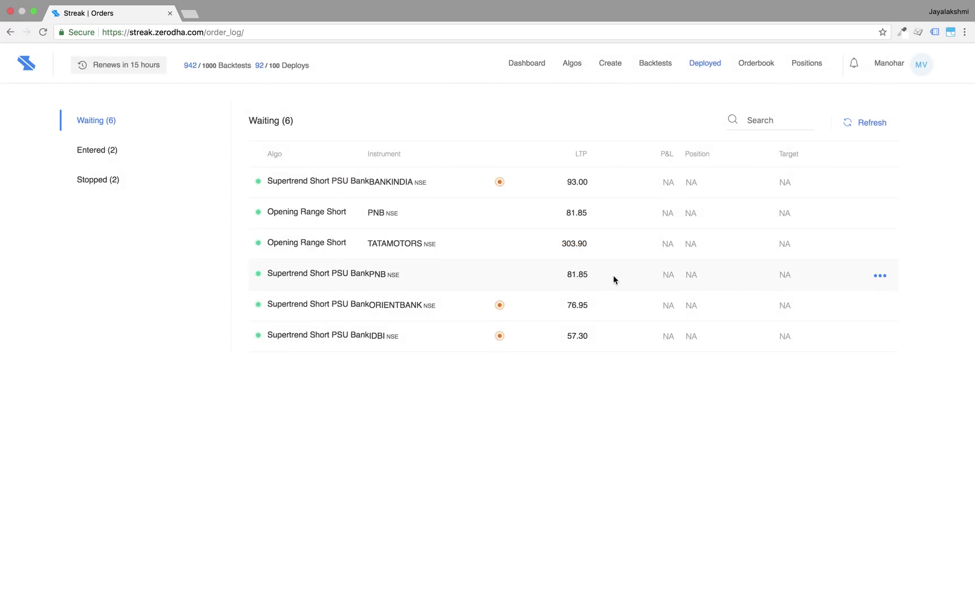
- From the IDBI algo's order log, take action on the sell alert, cancel it, and close the log
click(881, 337)
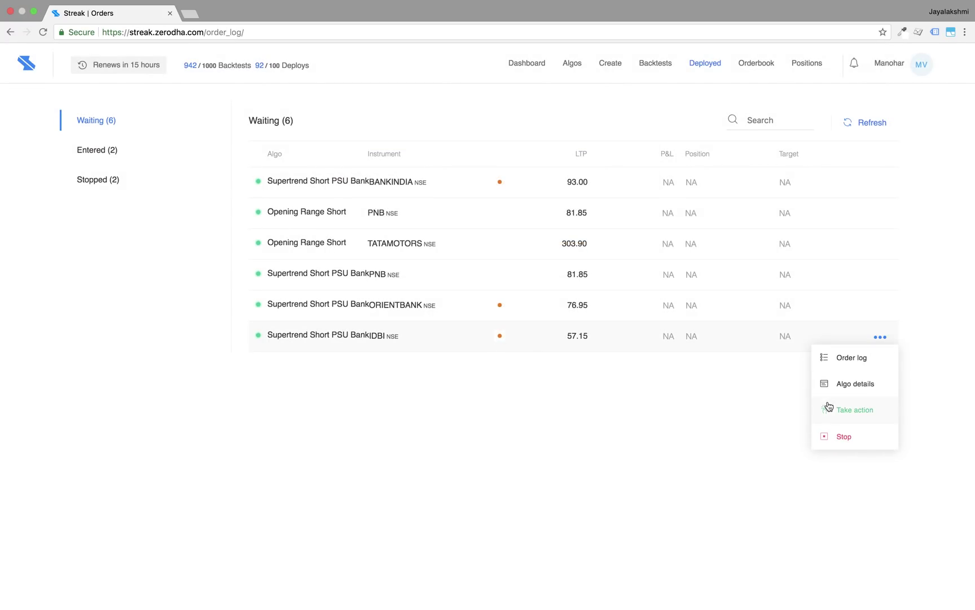
click(856, 363)
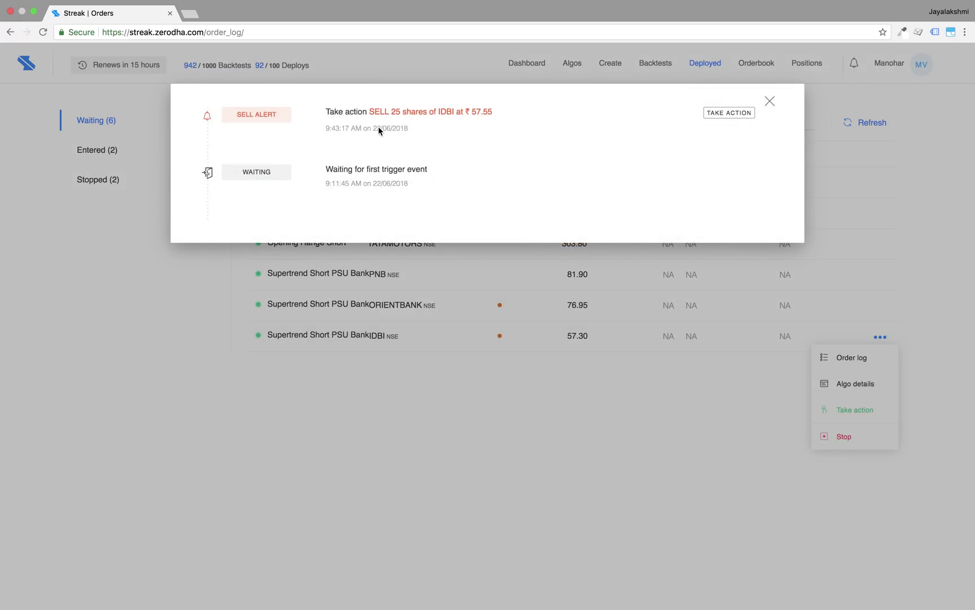
mouse_move(679, 3)
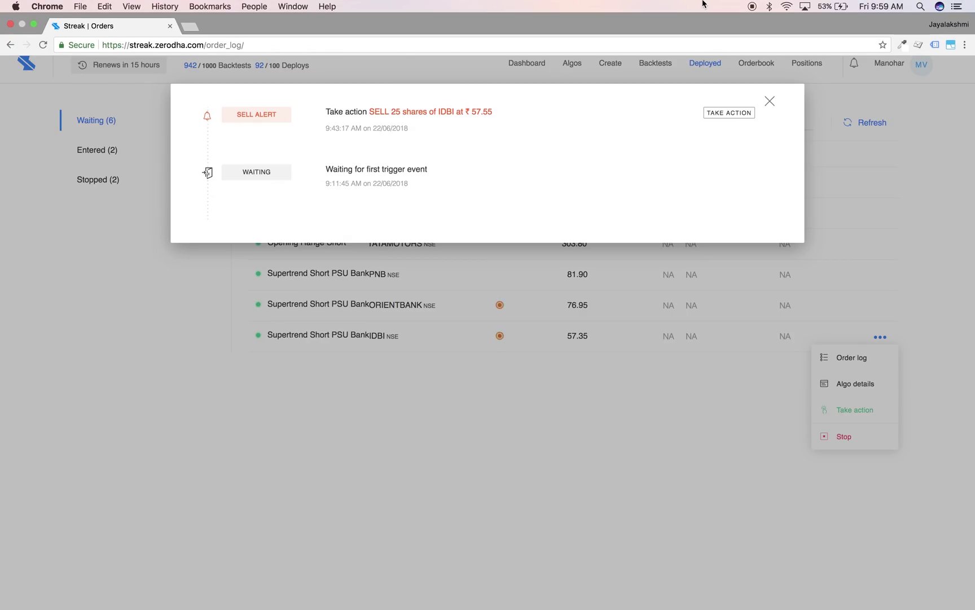
click(741, 113)
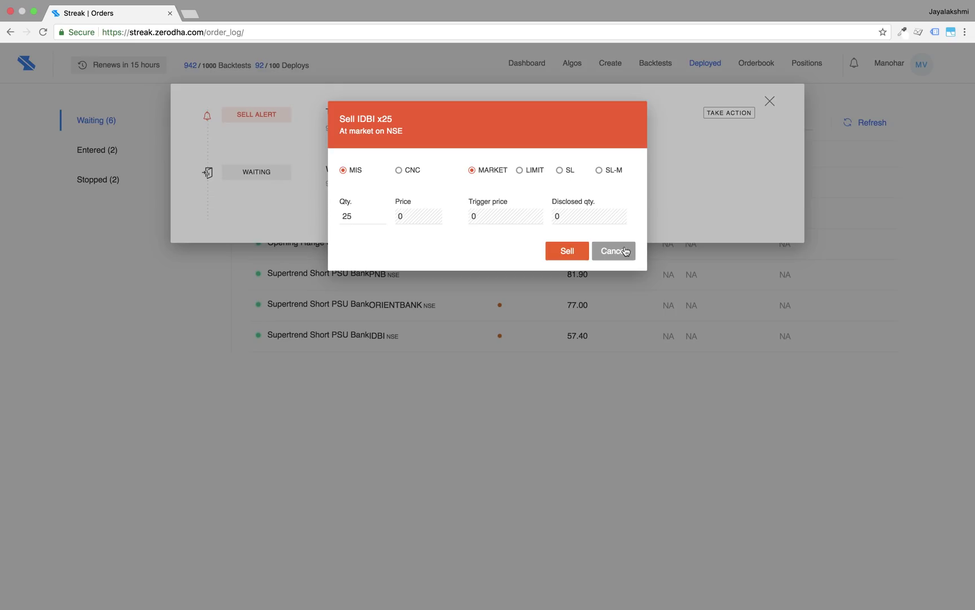
click(614, 251)
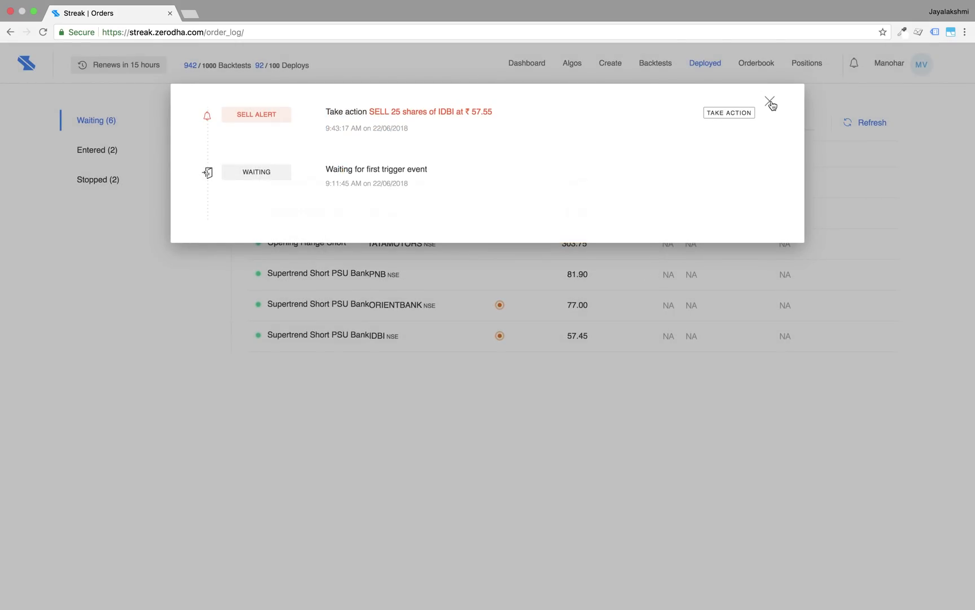
click(770, 102)
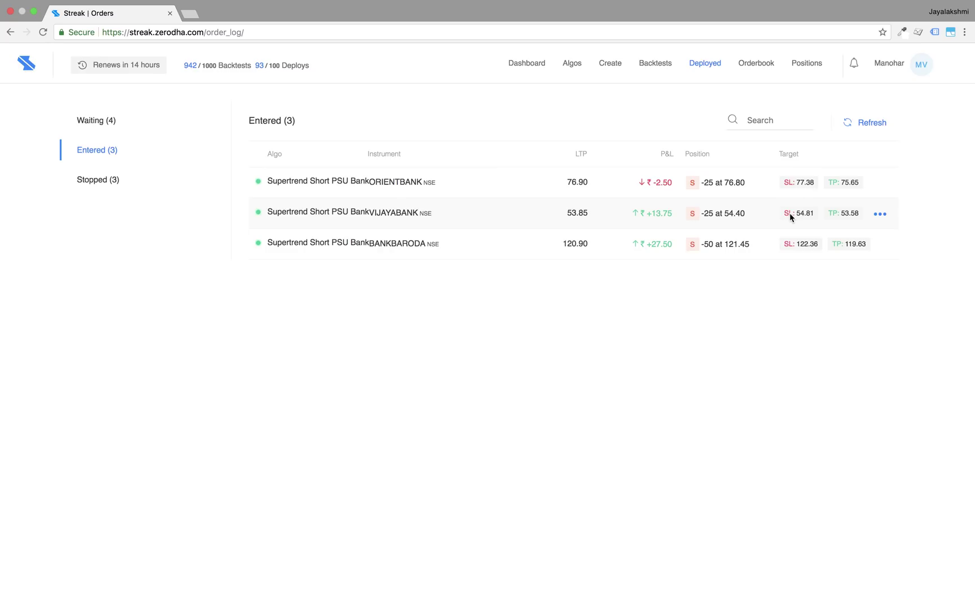
- Stop the VIJAYABANK Supertrend algo, exiting now with a market buy of 25 shares
click(880, 214)
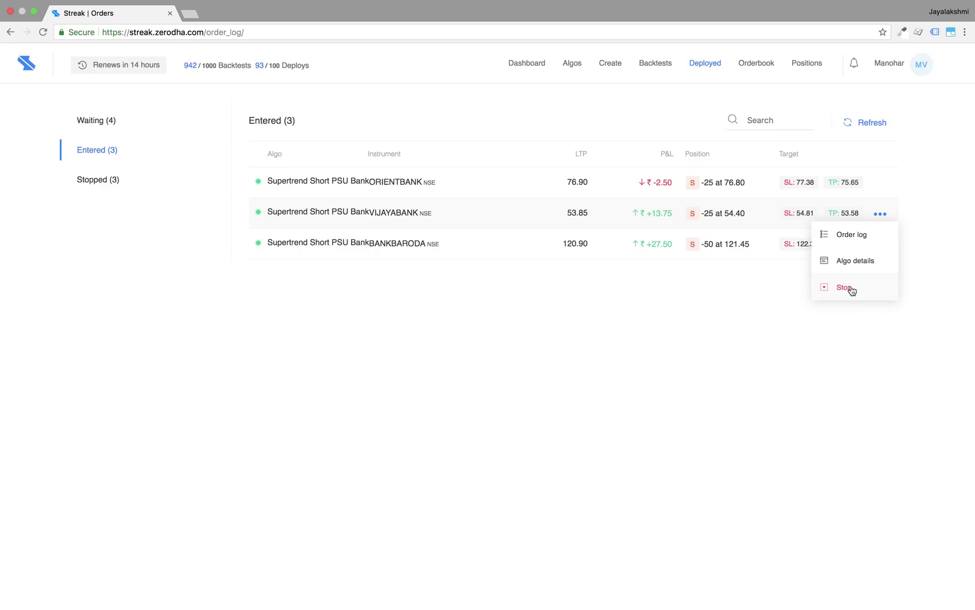
click(851, 288)
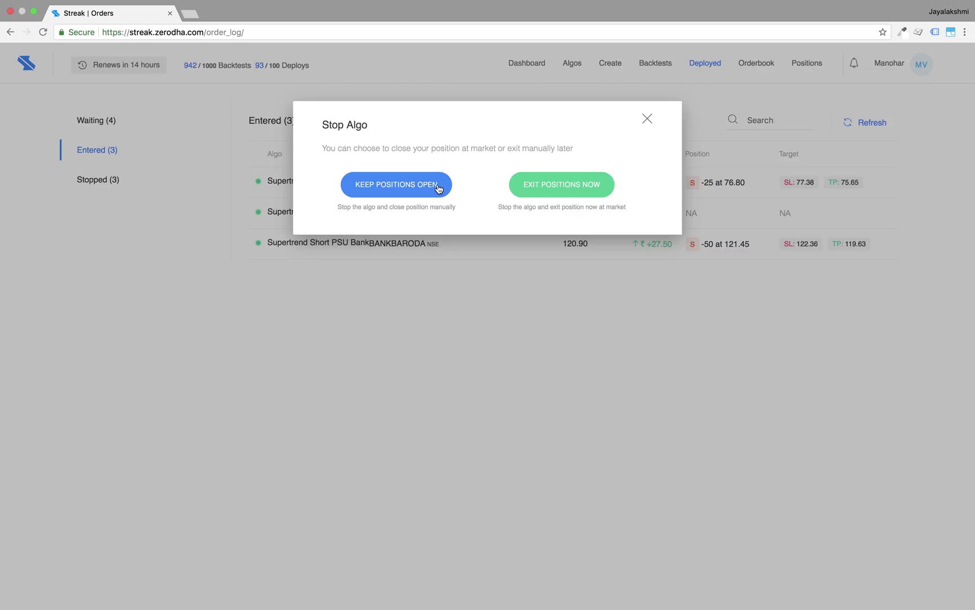
click(581, 192)
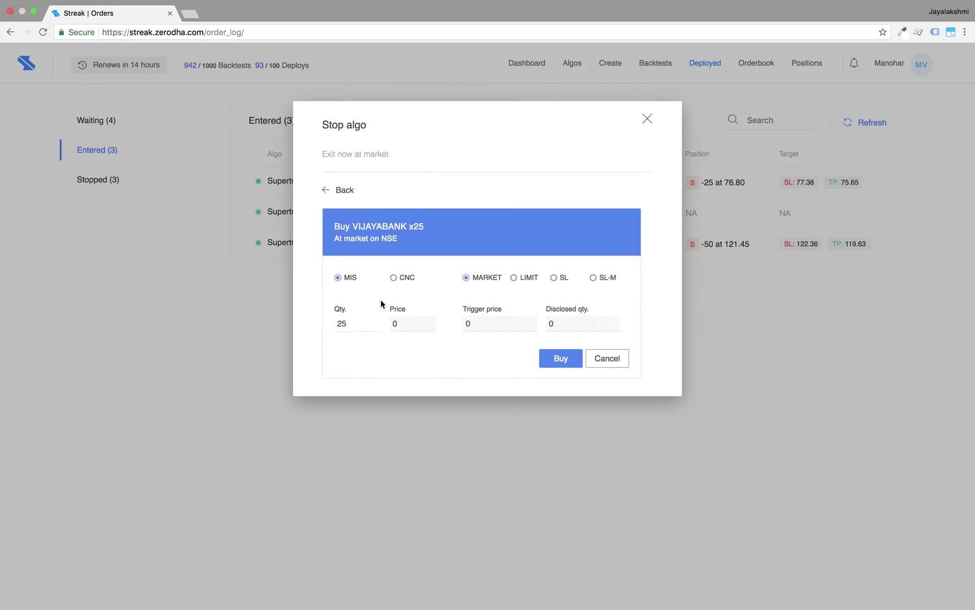
click(553, 362)
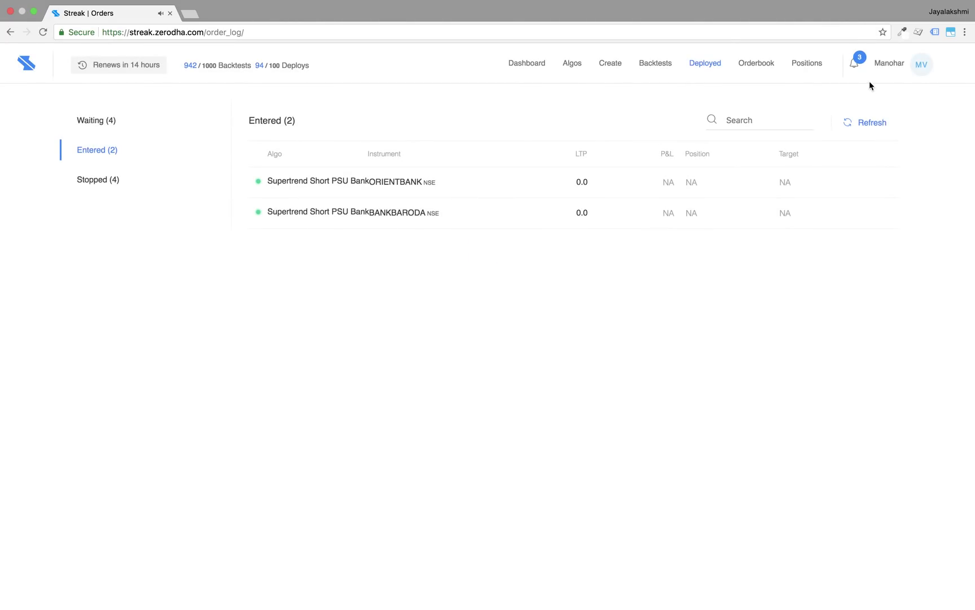
- Cancel the stale SL-M order from notifications, then view the Orderbook's open orders
mouse_move(858, 66)
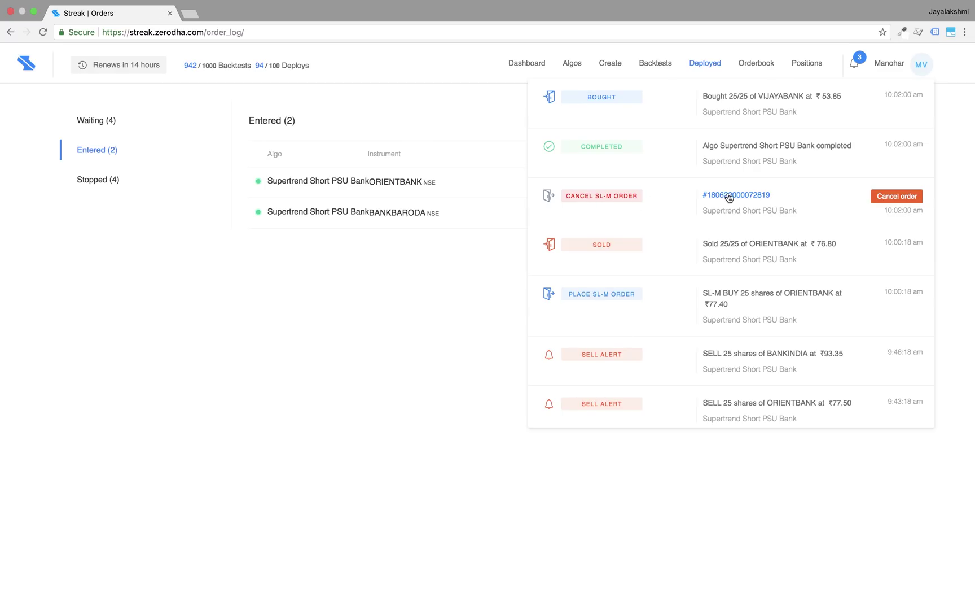
click(896, 196)
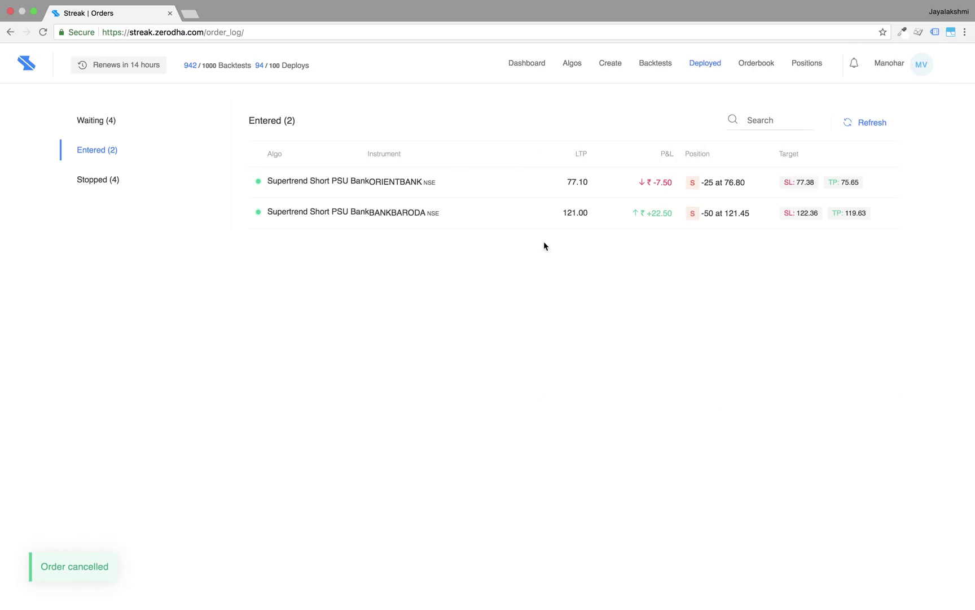
click(758, 64)
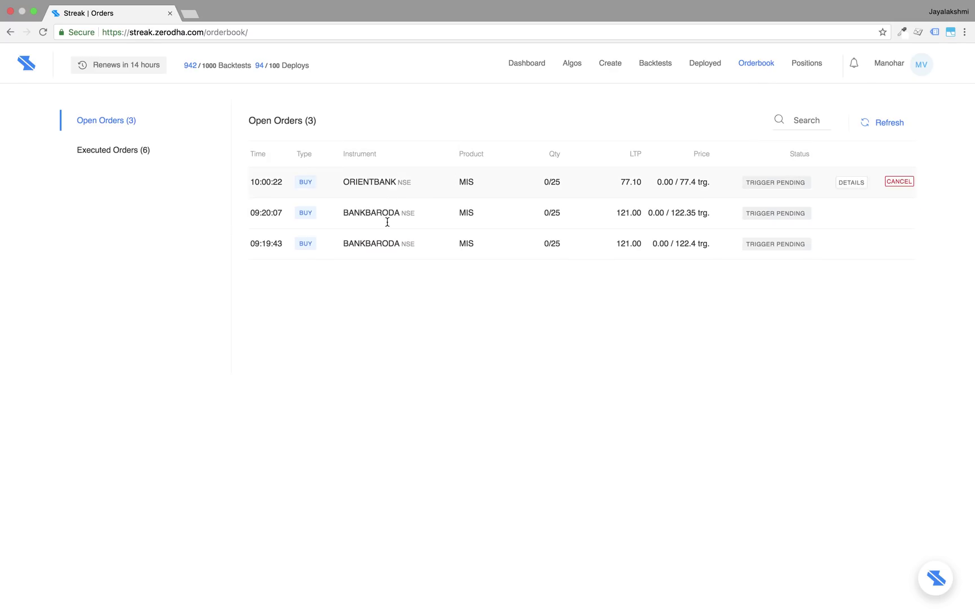
- Check the cancelled VIJAYABANK SL-M order's details among executed orders, then go to Positions
click(141, 151)
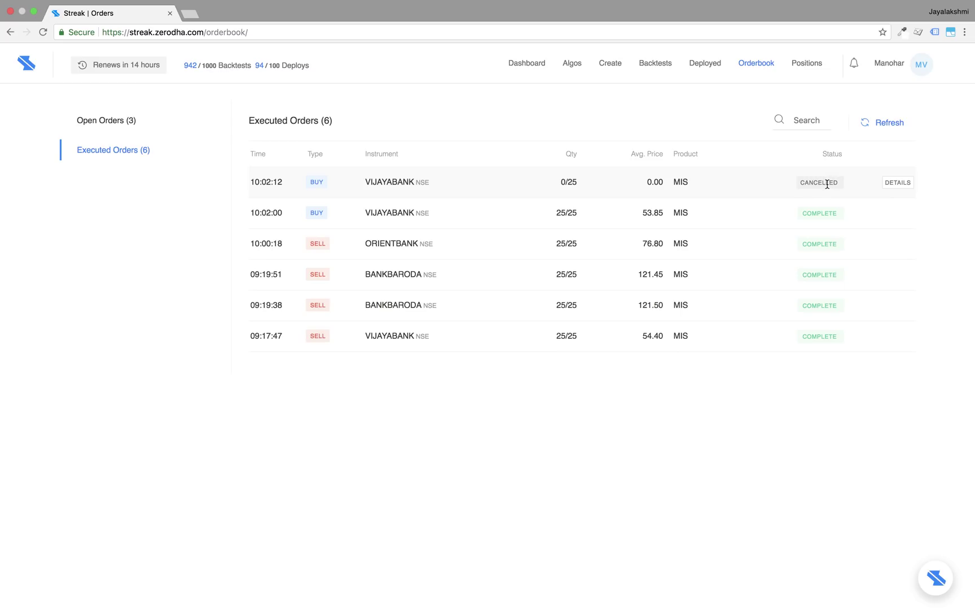
click(898, 188)
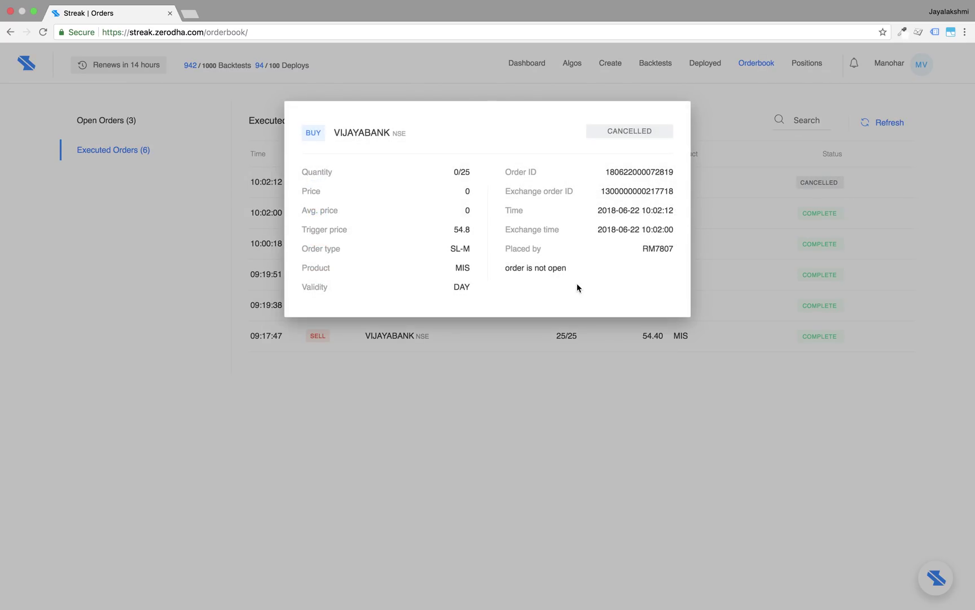
click(741, 112)
click(820, 66)
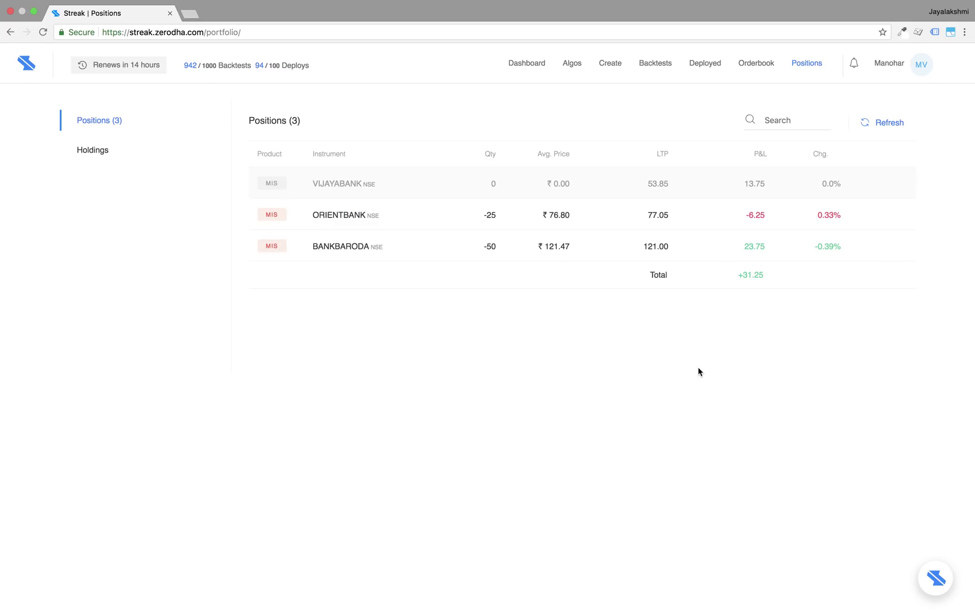
- Review the stopped VIJAYABANK Supertrend Short PSU Bank algo's order log
mouse_move(773, 189)
click(754, 184)
click(105, 182)
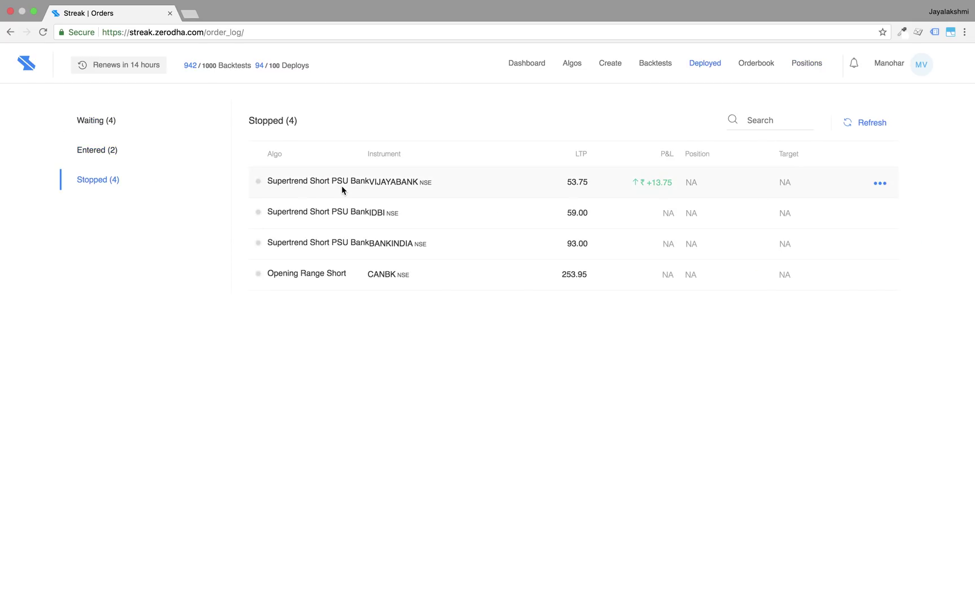
mouse_move(873, 217)
mouse_move(658, 189)
click(882, 184)
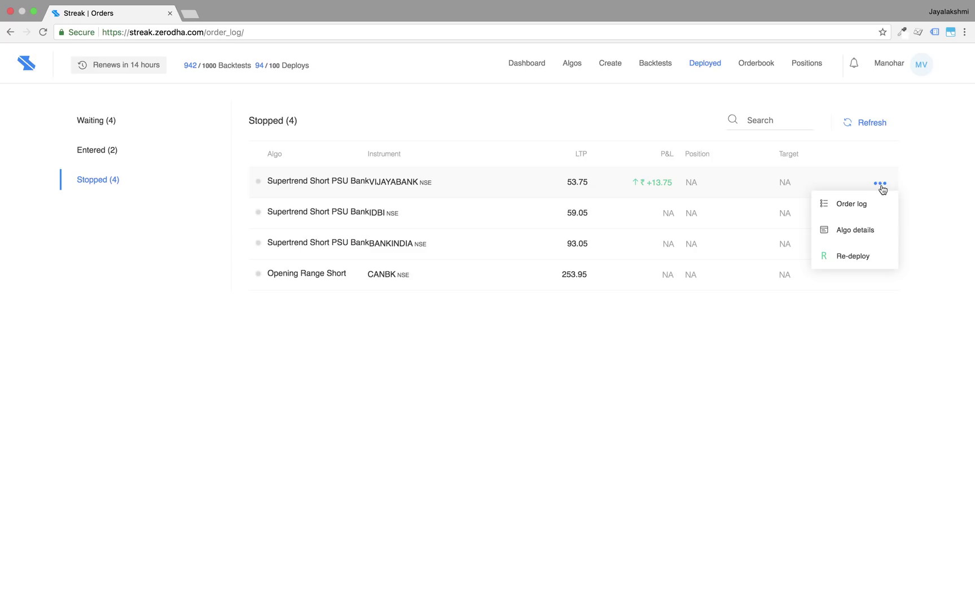
click(861, 203)
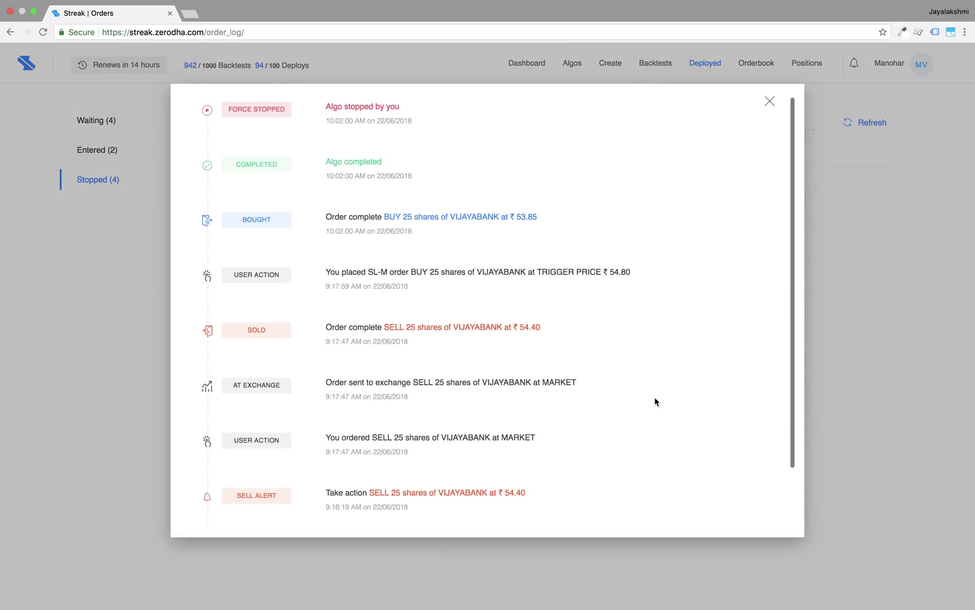
scroll(656, 400, down, 3)
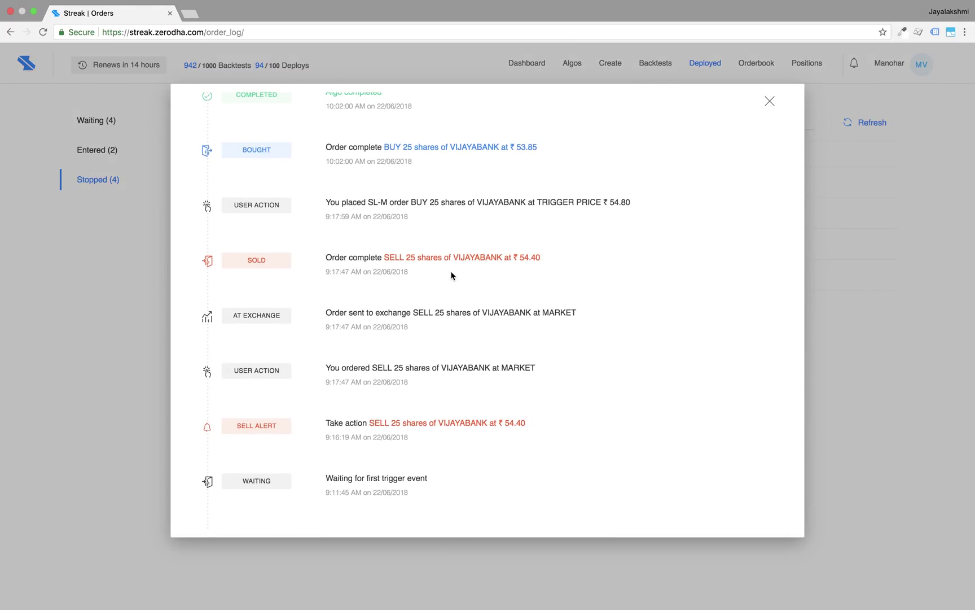
scroll(452, 274, up, 3)
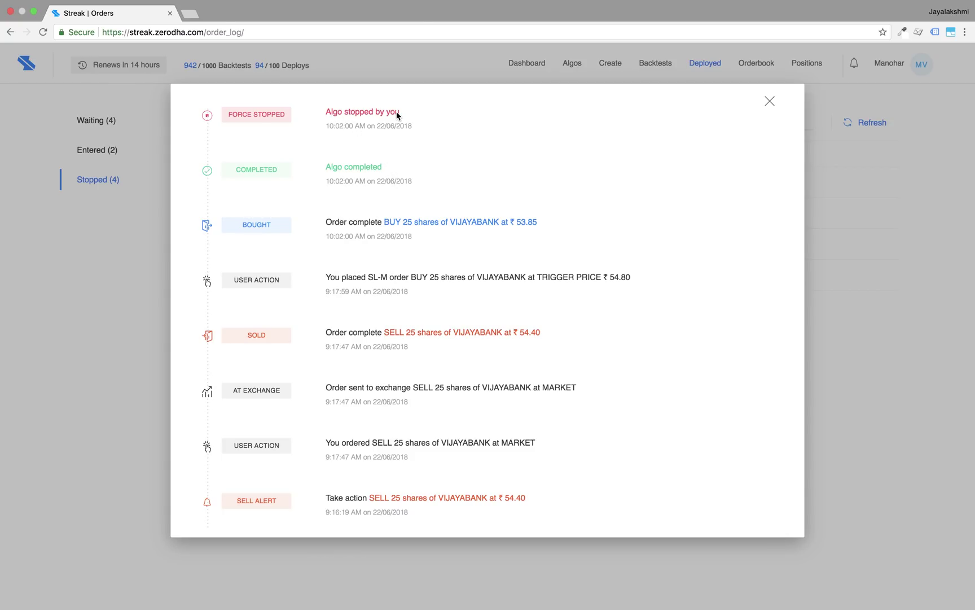
click(771, 104)
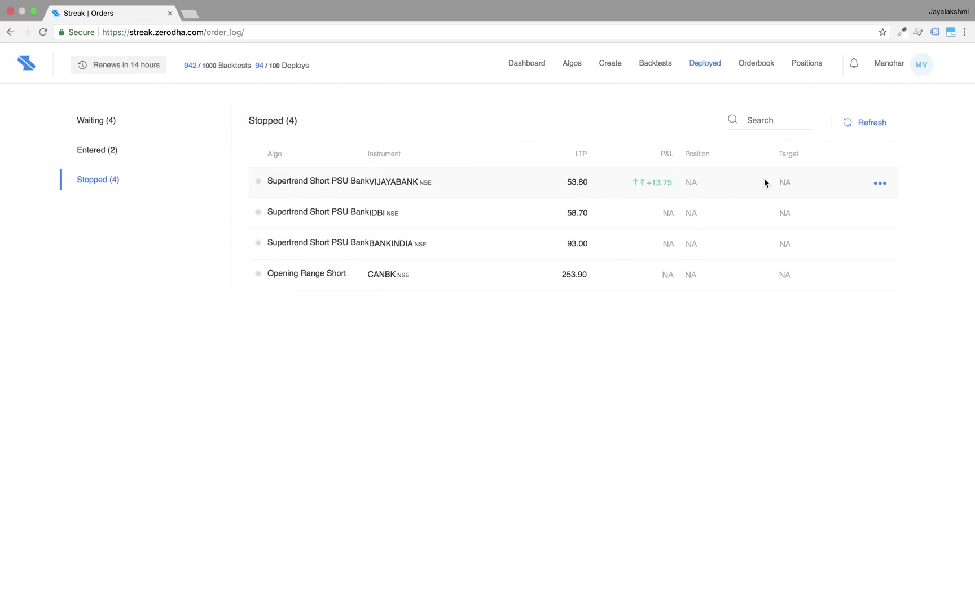
- Open the algo's Re-deploy form, then dismiss it without deploying
click(879, 184)
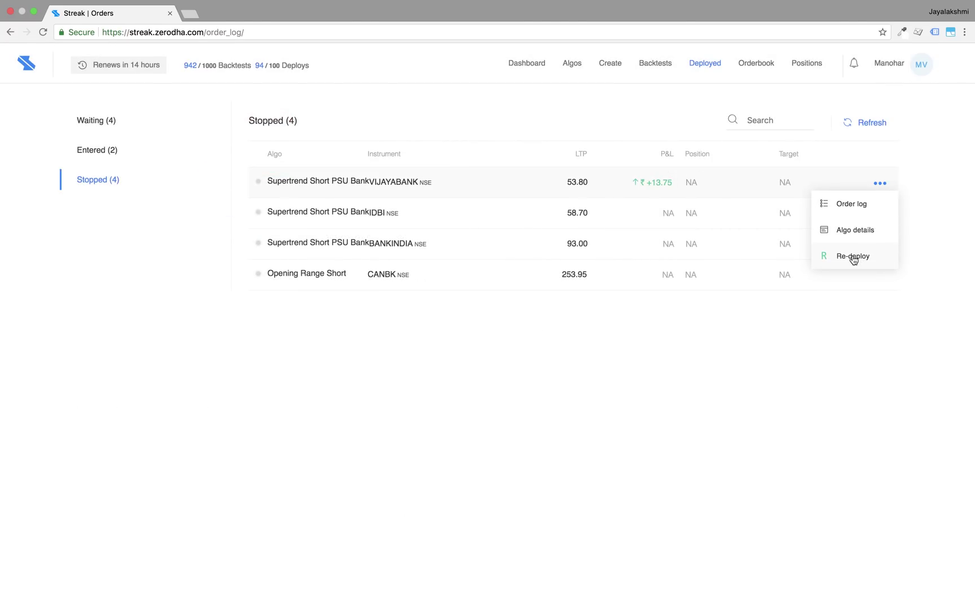
click(868, 257)
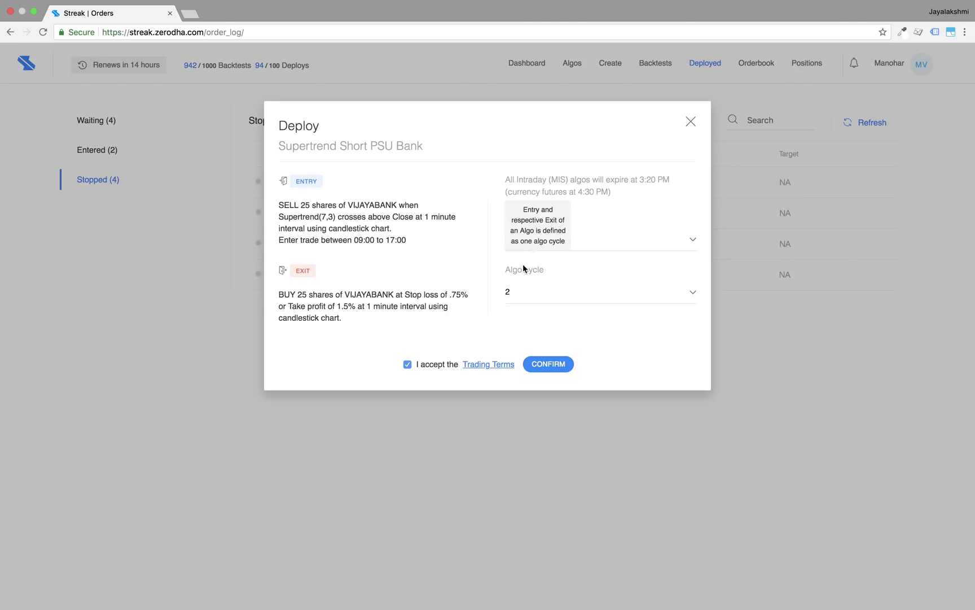
click(691, 121)
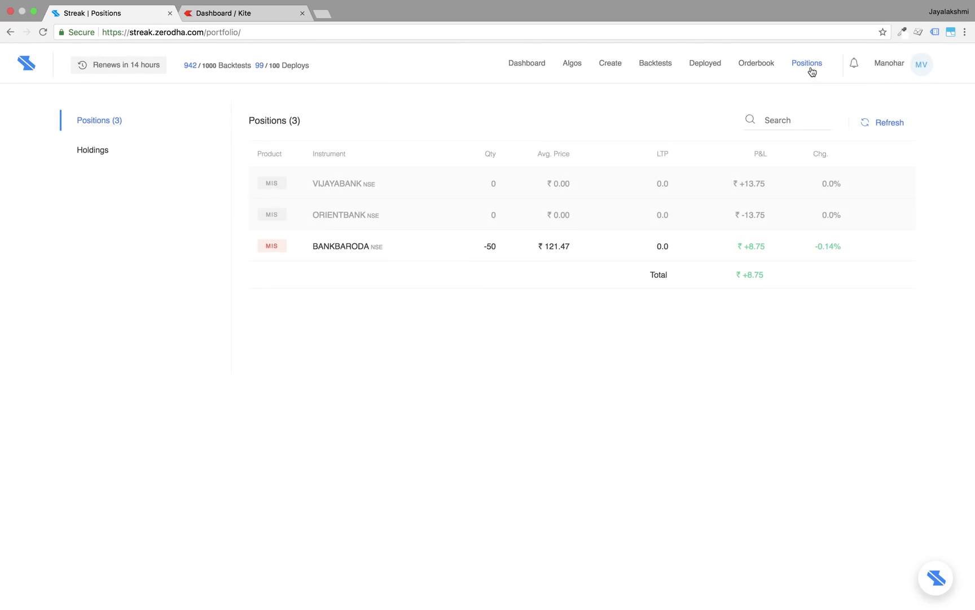
mouse_move(838, 240)
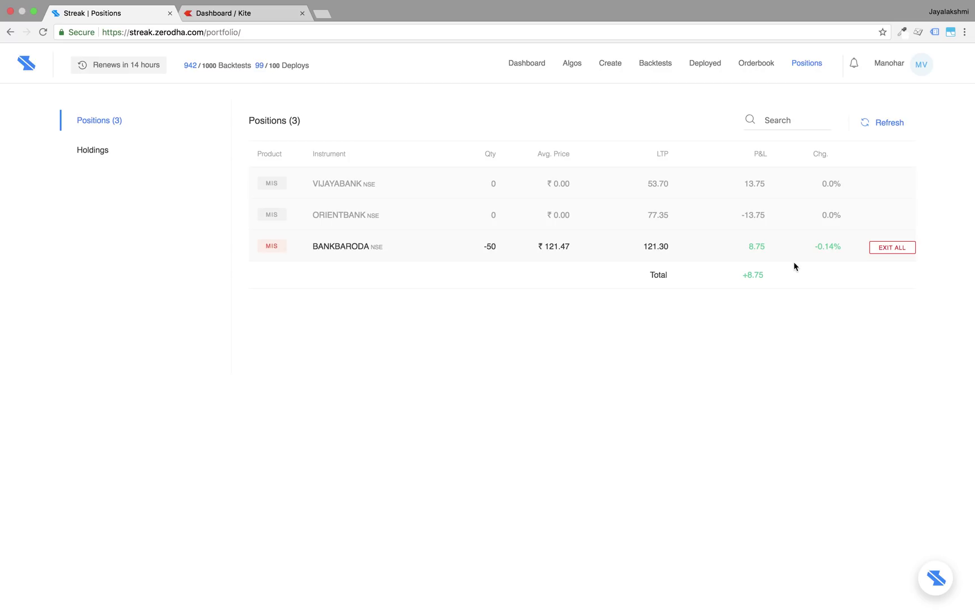
- Buy back BANKBARODA's 50 short shares at market, cancel its SL-M order, and confirm no open orders
click(889, 247)
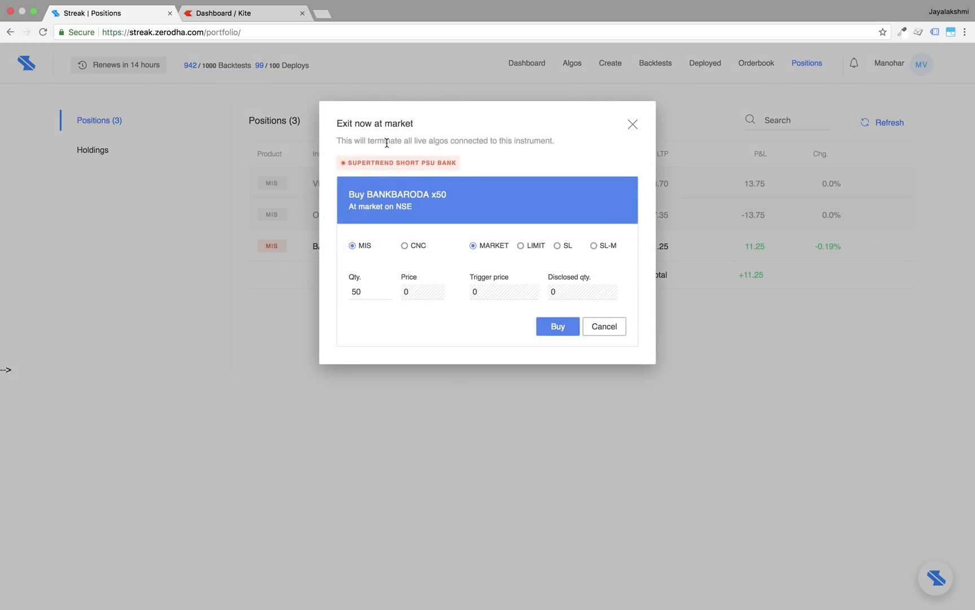
click(557, 332)
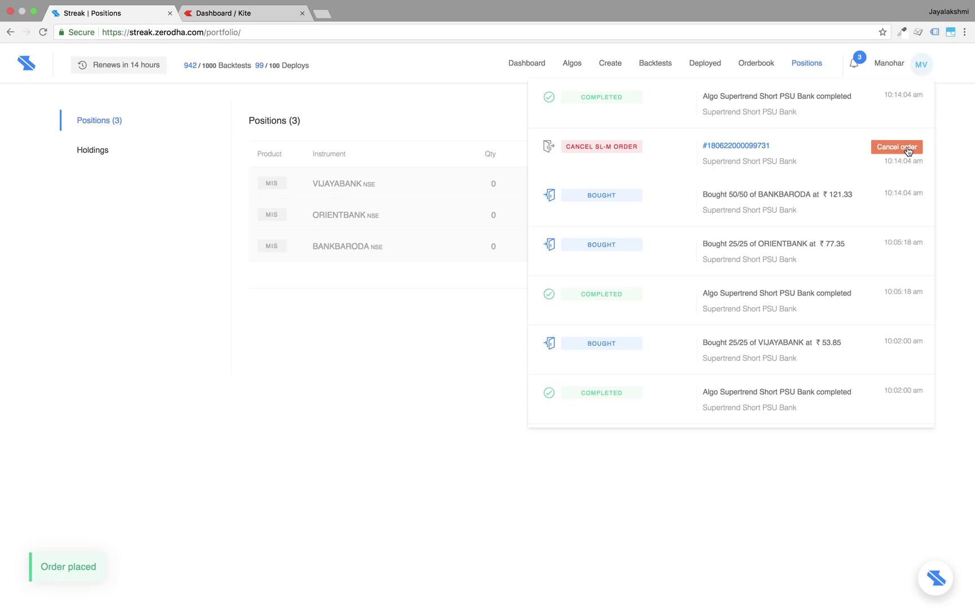
click(909, 149)
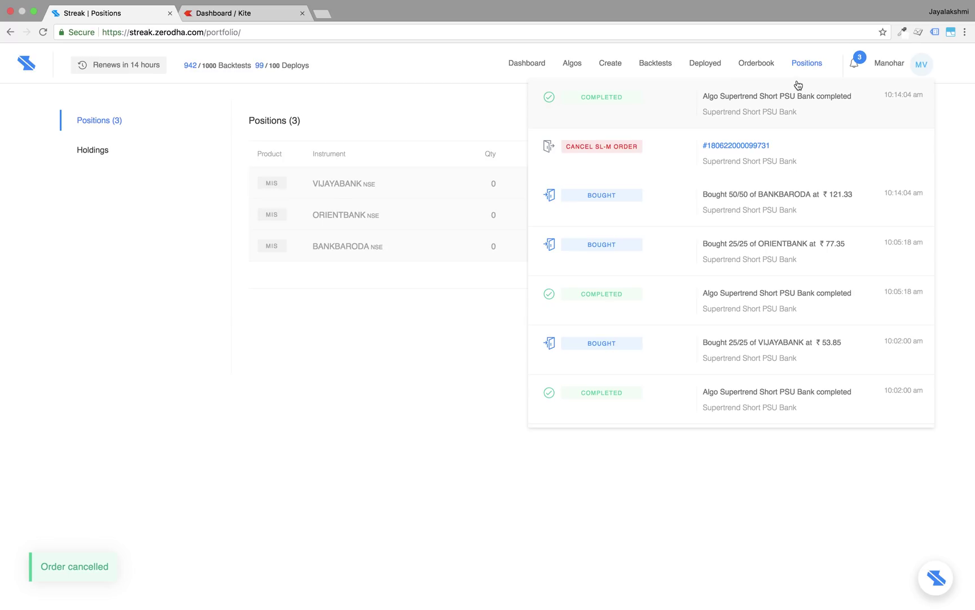
click(760, 67)
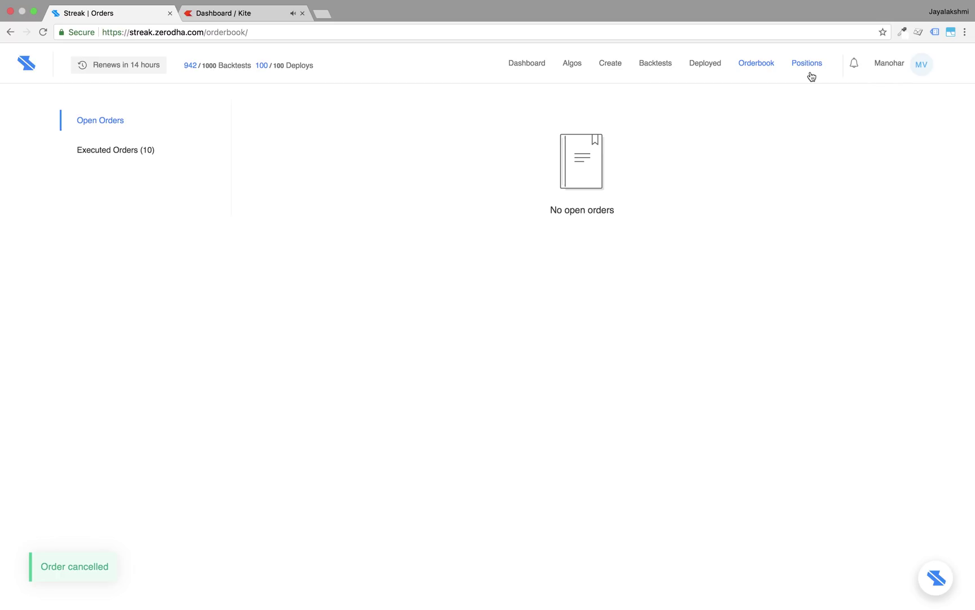
- Return to Positions showing VIJAYABANK, ORIENTBANK and BANKBARODA all at zero quantity
click(814, 67)
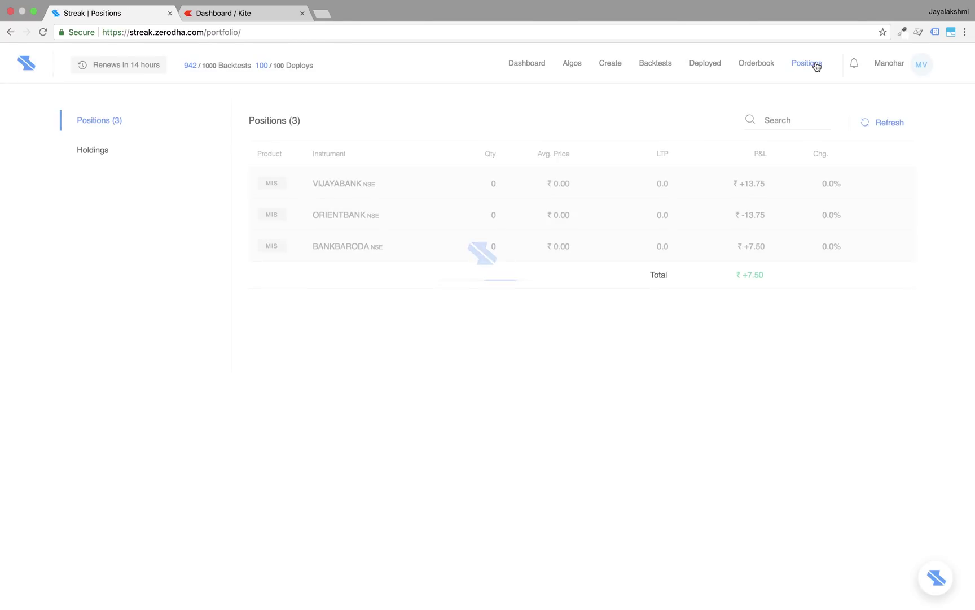